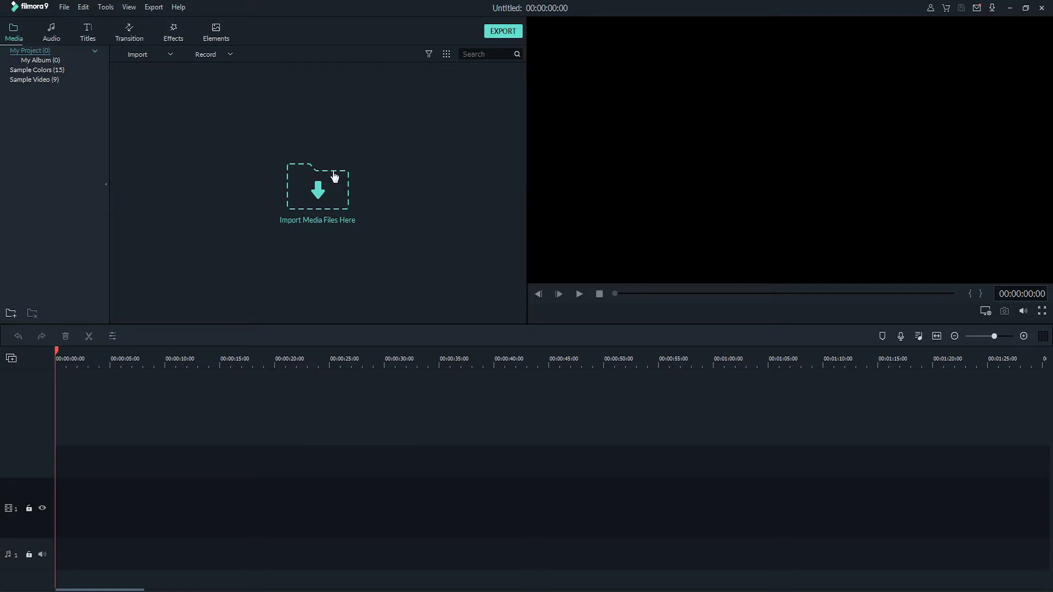
- Import the JPG photos IMG_0319, IMG_0805 and IMG_0813 through the import dialog
click(320, 190)
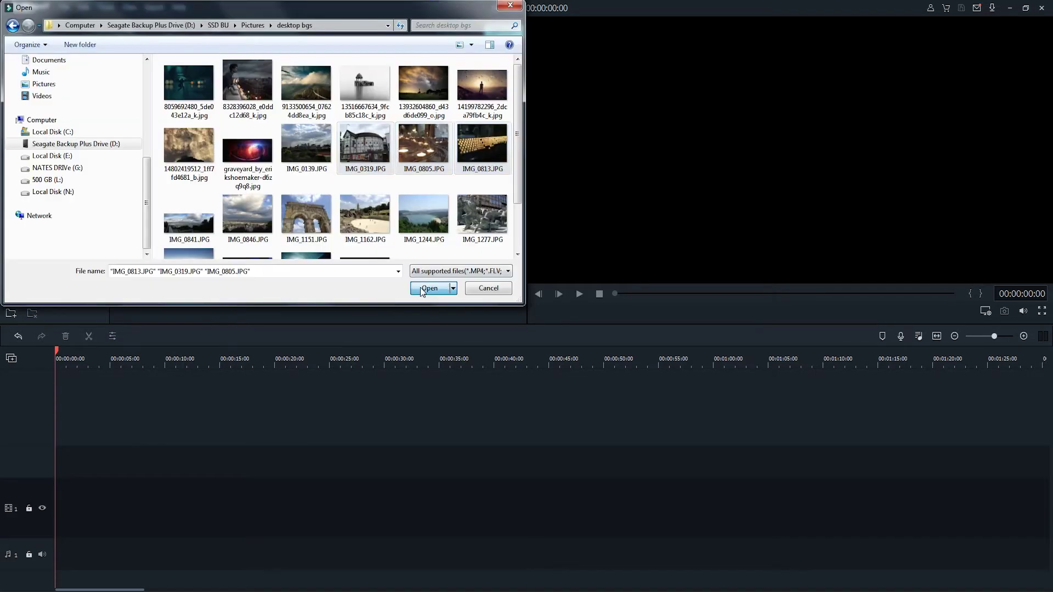
click(430, 288)
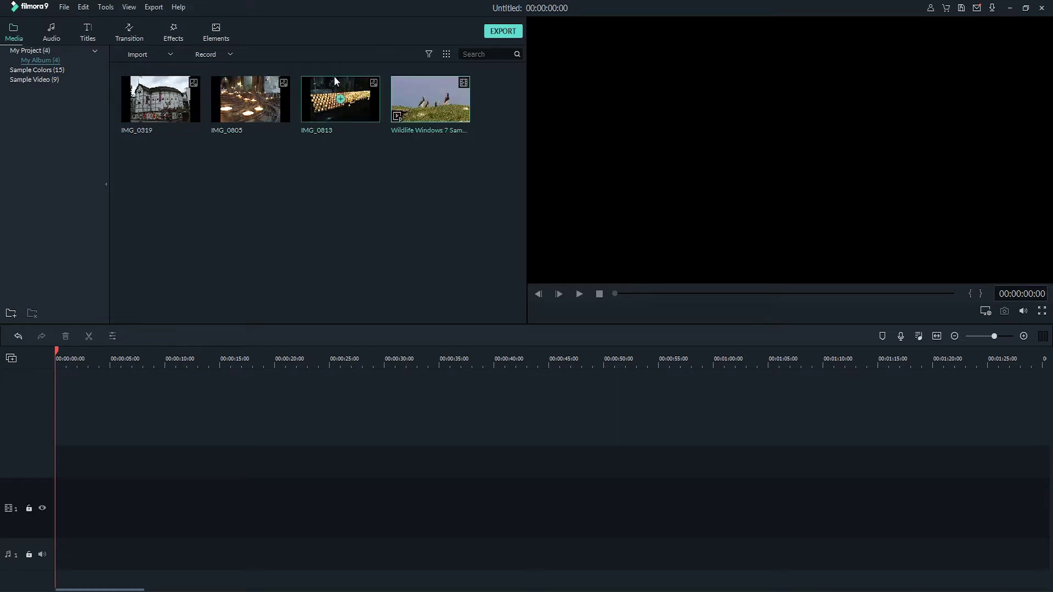
- Play the Wildlife video to the seals scene, snapshot that frame as snapshot1, and preview it
double_click(413, 98)
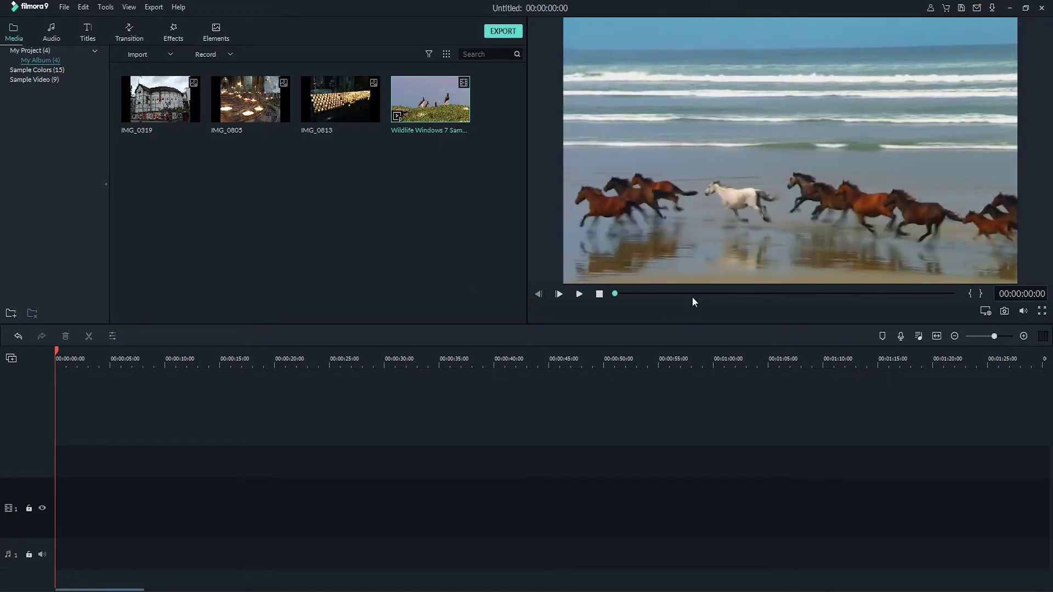
mouse_move(692, 297)
mouse_down()
mouse_move(813, 296)
mouse_move(708, 305)
mouse_up()
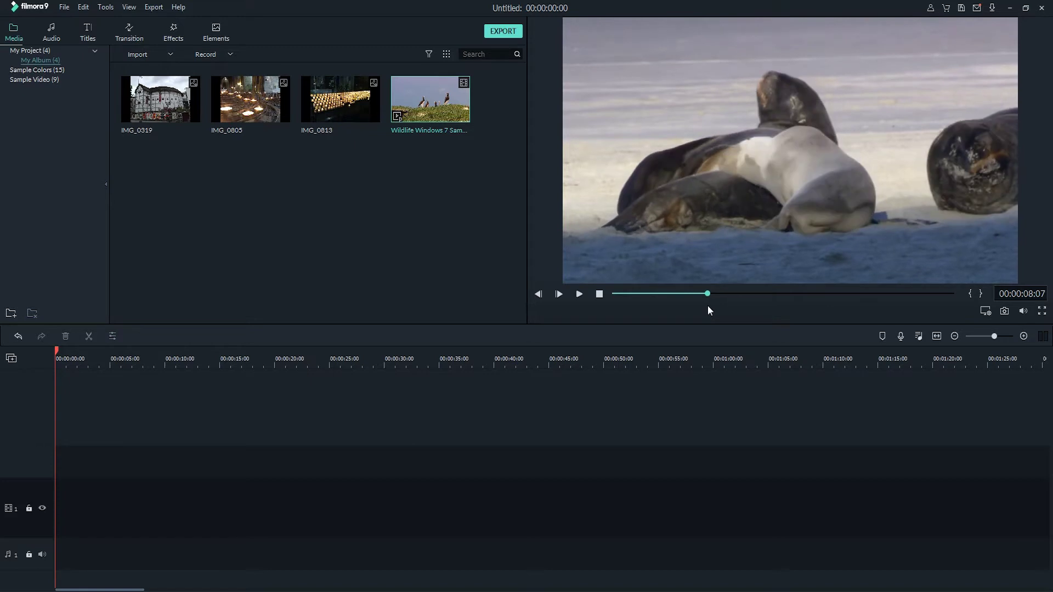
click(1004, 311)
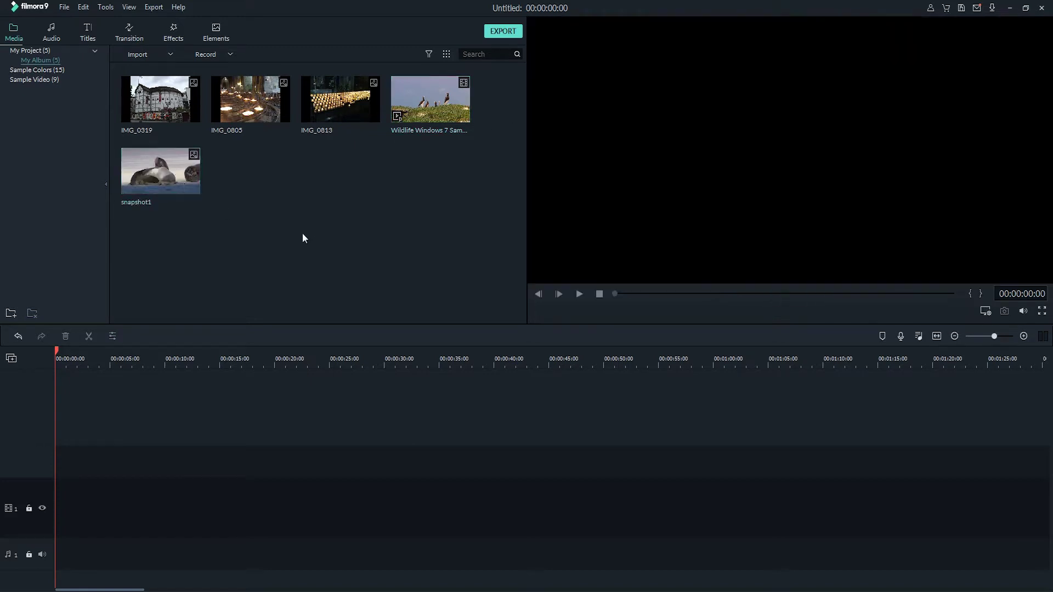
double_click(149, 177)
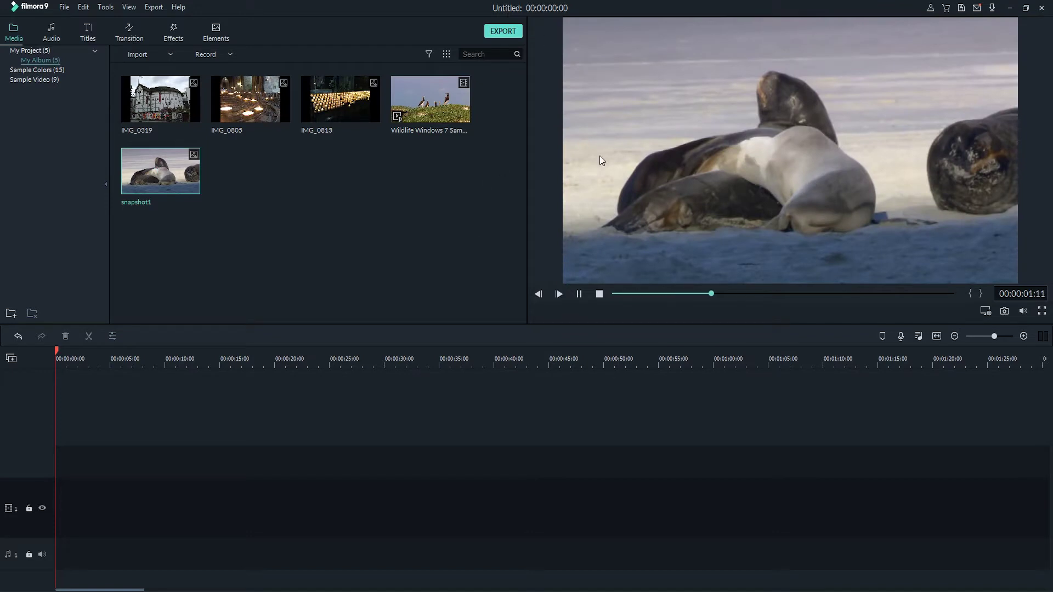
- Place IMG_0319 then IMG_0805 on video track 1 and lengthen them so the project runs 00:00:19:23
drag(156, 89, 35, 510)
drag(251, 97, 111, 516)
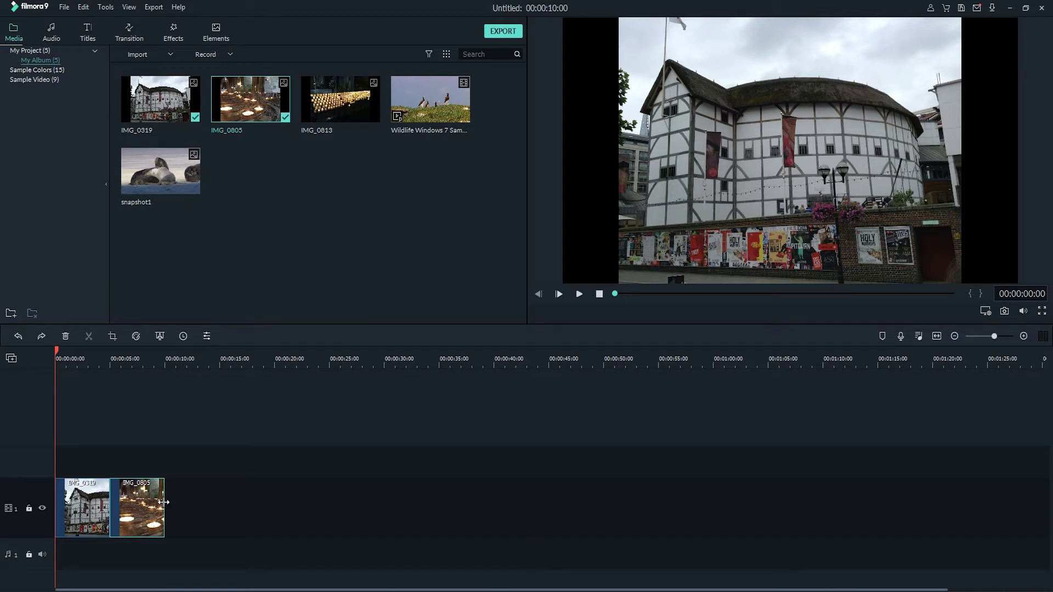
drag(164, 502, 217, 521)
click(111, 497)
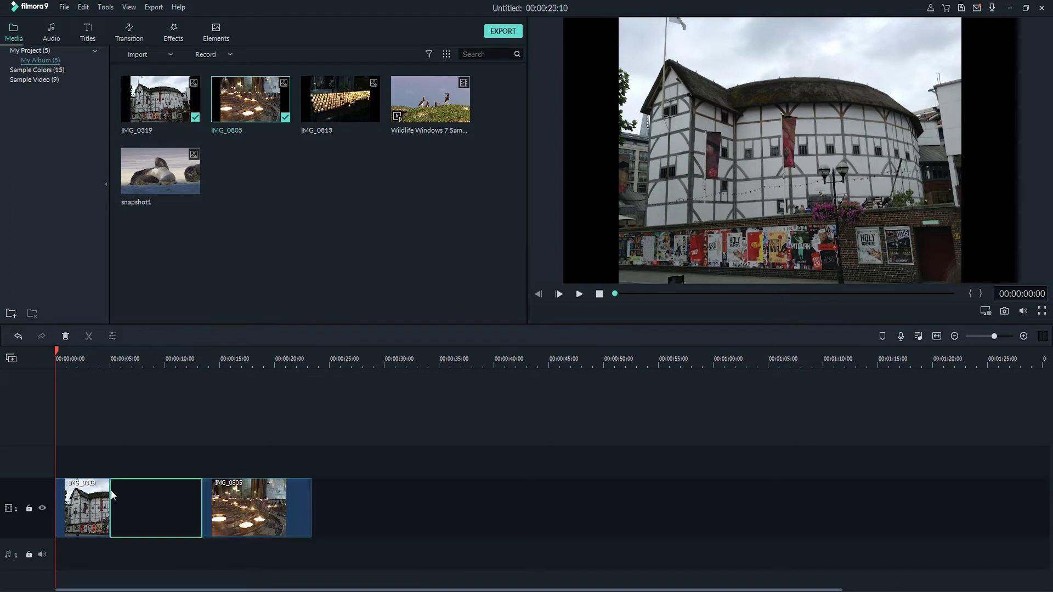
drag(109, 500, 164, 501)
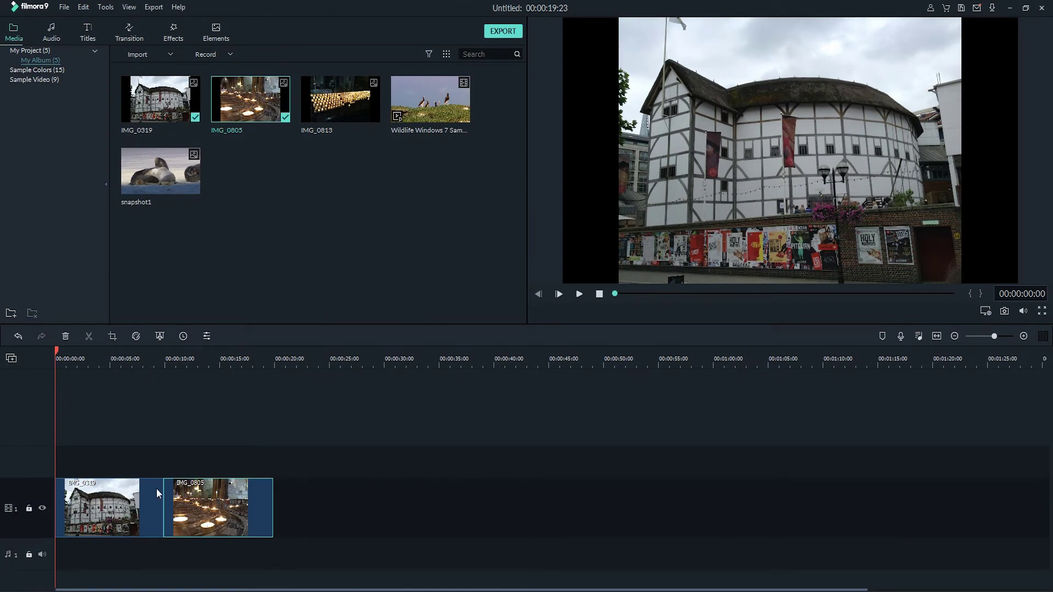
- Apply the Down Up 2 motion preset to IMG_0319, preview it and confirm with OK
double_click(112, 508)
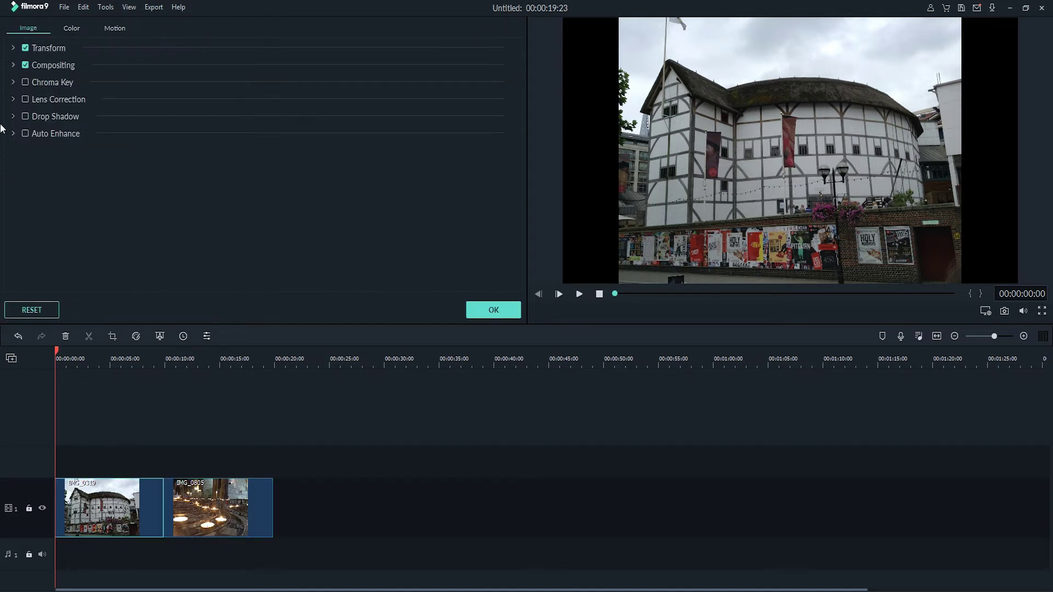
click(114, 31)
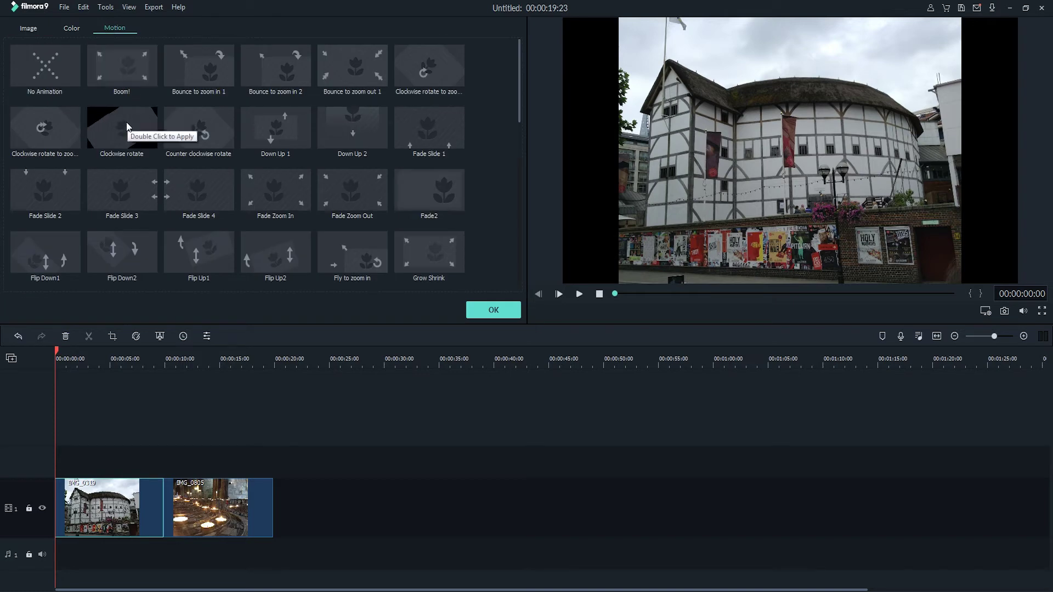
scroll(126, 122, down, 10)
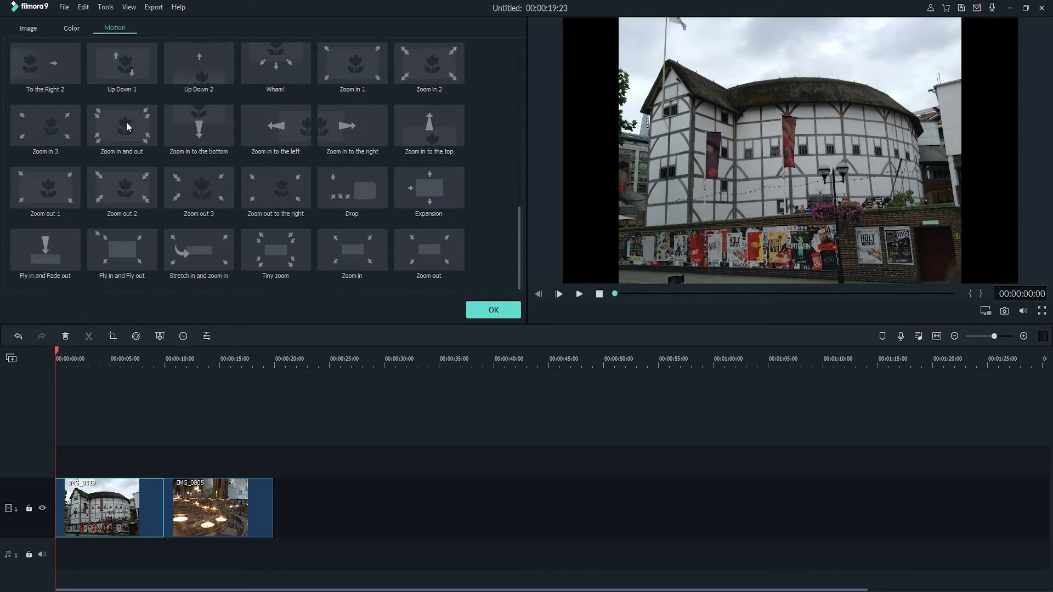
scroll(117, 181, up, 10)
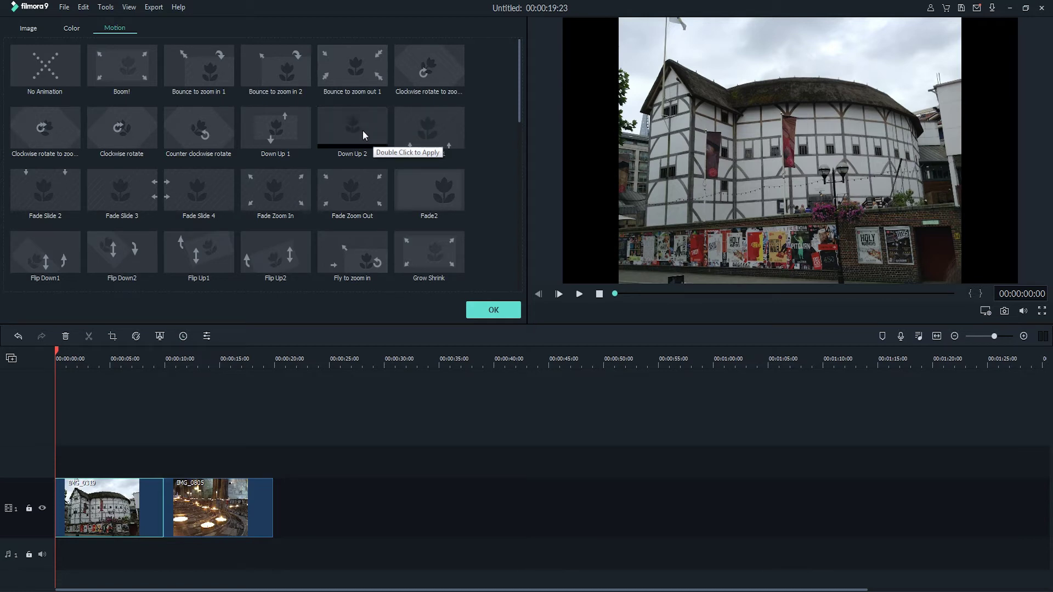
double_click(347, 130)
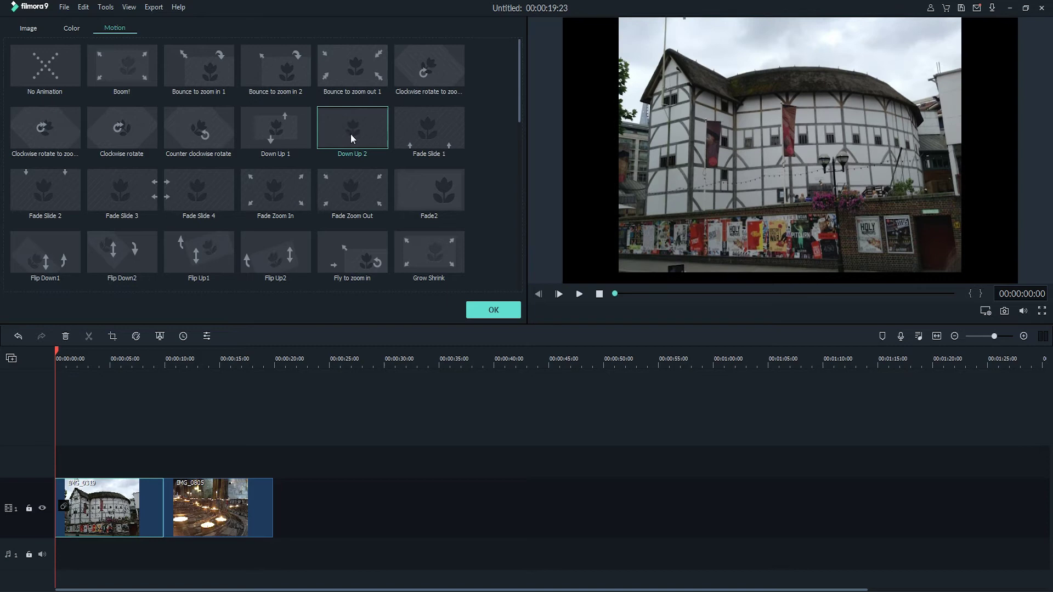
click(579, 294)
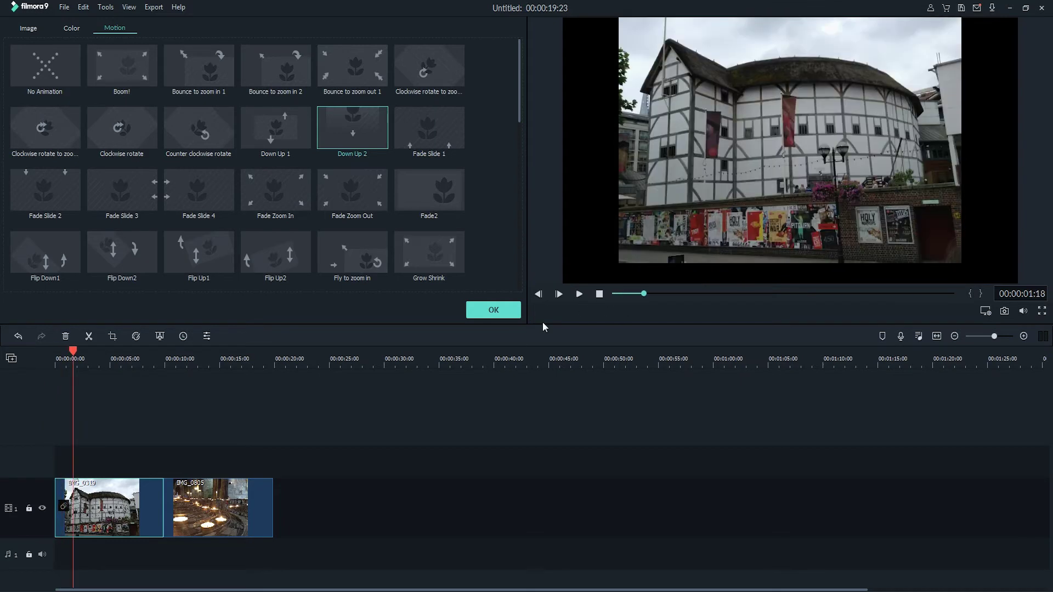
click(511, 310)
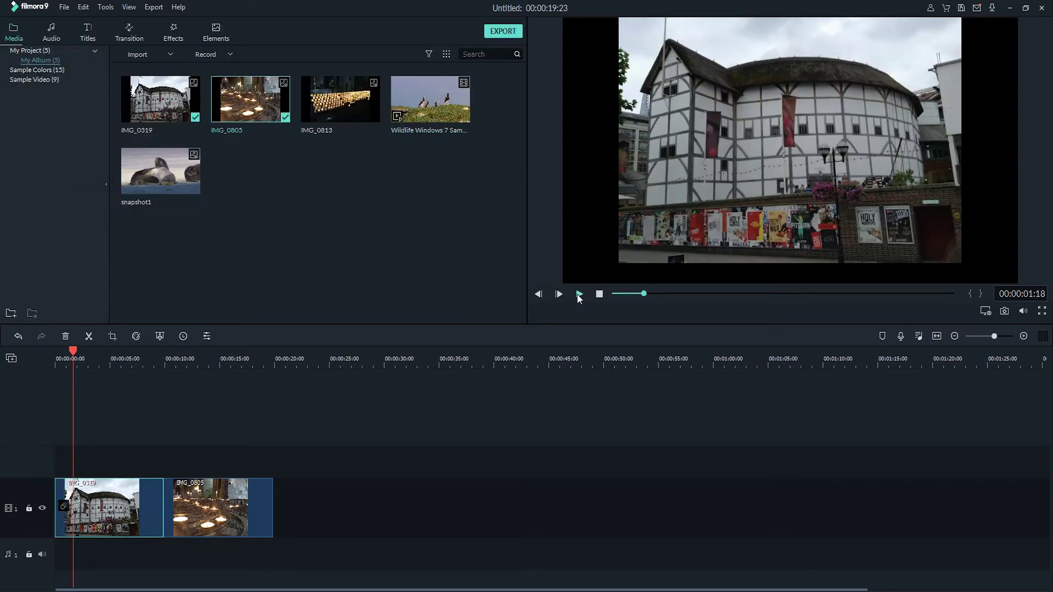
- Stop playback and bring up the IMG_0805 clip's editing options from the timeline
click(599, 294)
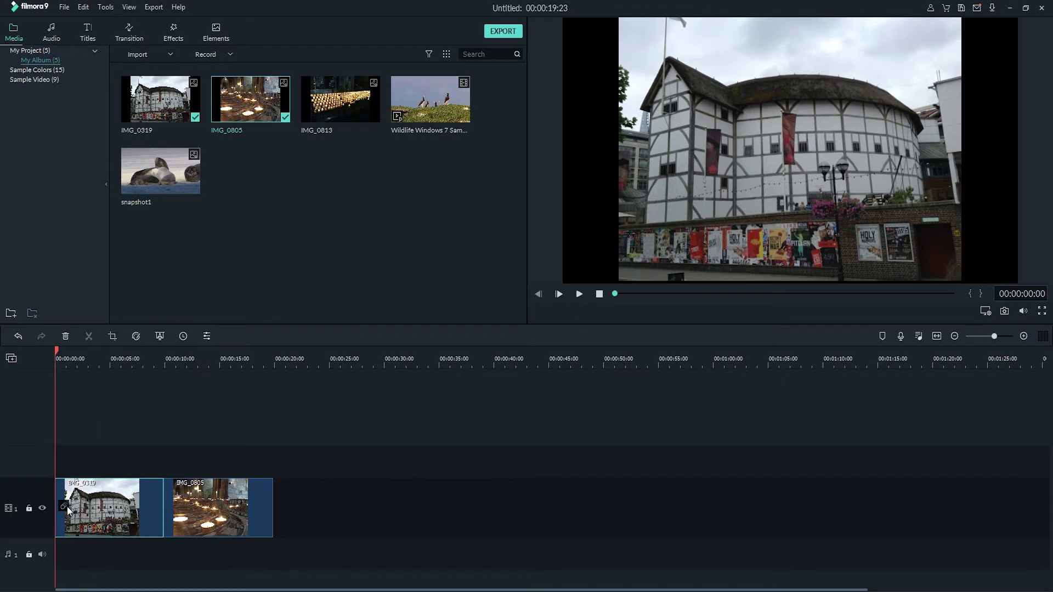
right_click(67, 506)
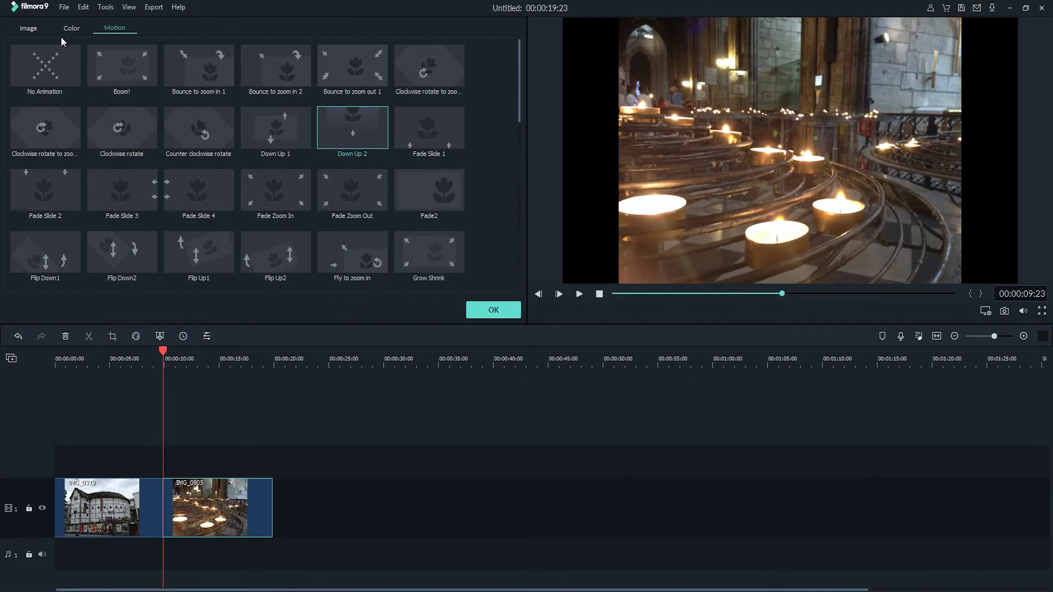
- White-balance IMG_0805 on the white candle, then set Temperature 4.10, Tint -0.98, Contrast 86, Saturation 60, Brightness -16
click(70, 31)
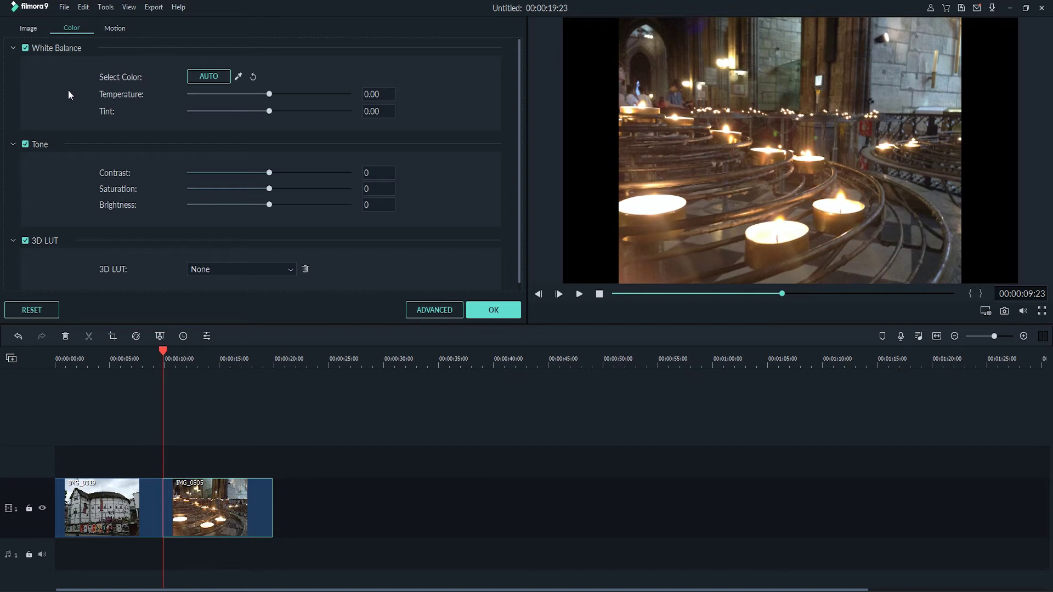
click(240, 76)
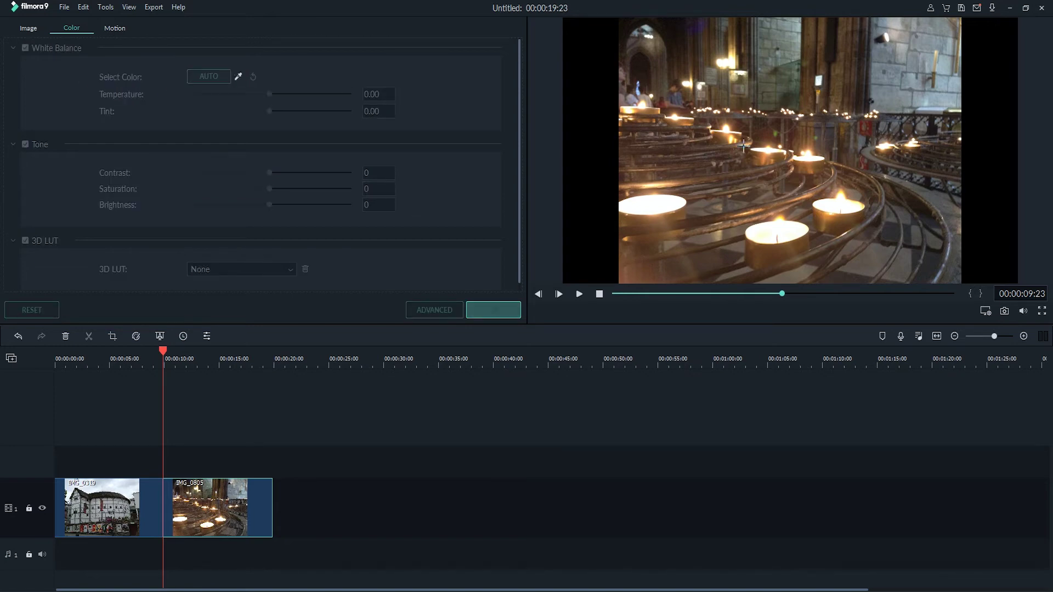
click(664, 202)
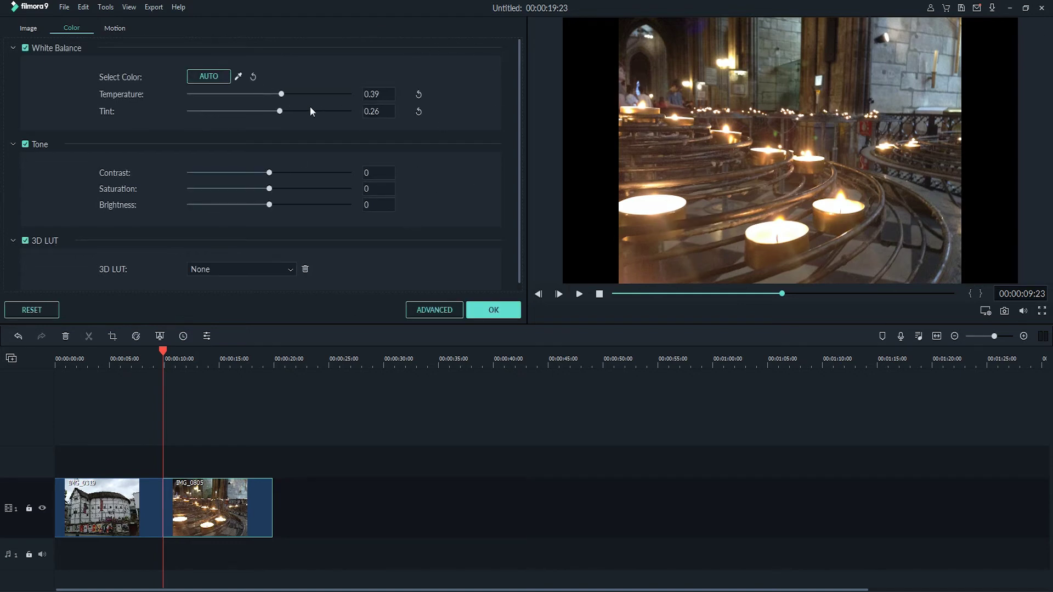
drag(281, 94, 252, 111)
scroll(115, 187, down, 1)
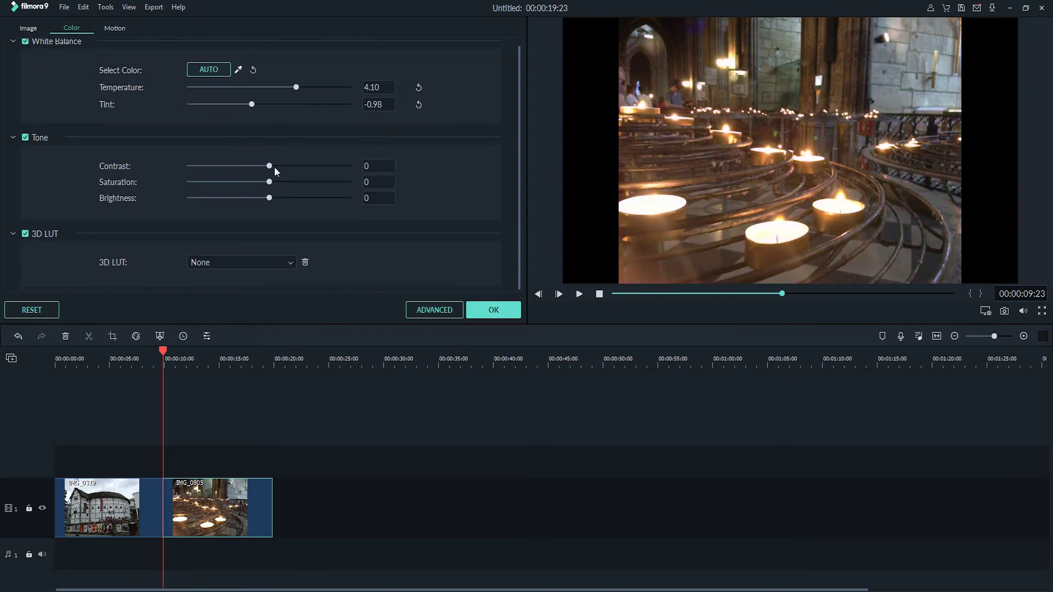
drag(269, 167, 256, 202)
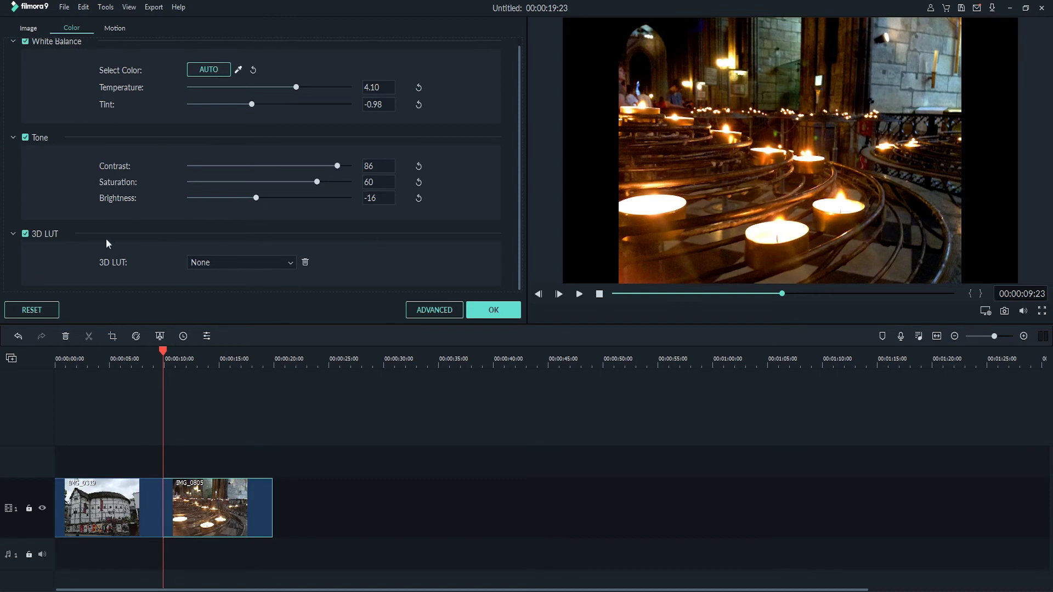
- Try the Batman 3D LUT look on the clip, then switch the 3D LUT off
click(245, 262)
scroll(250, 324, down, 3)
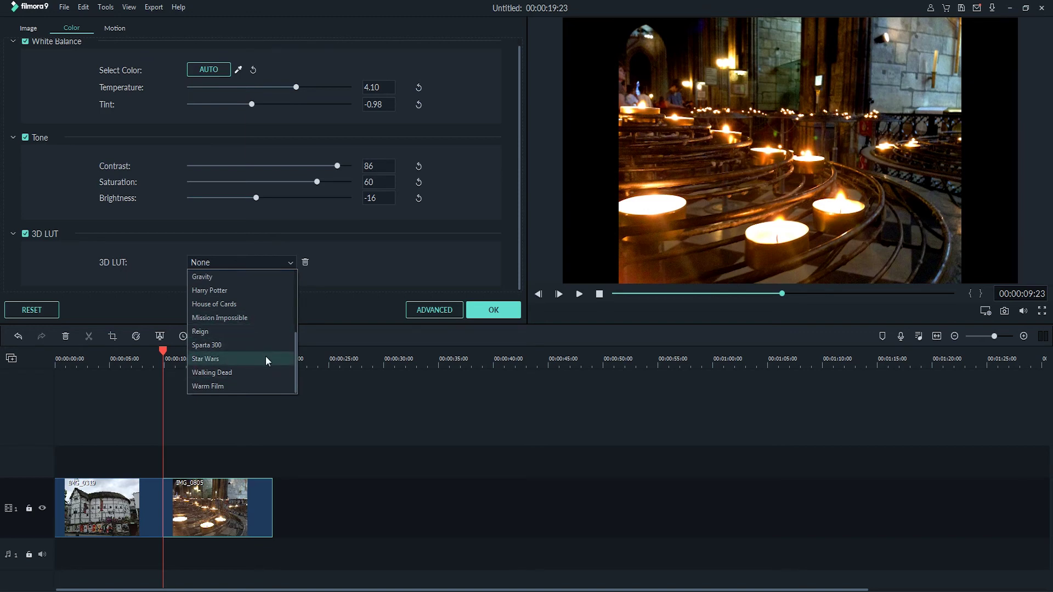
scroll(266, 357, up, 3)
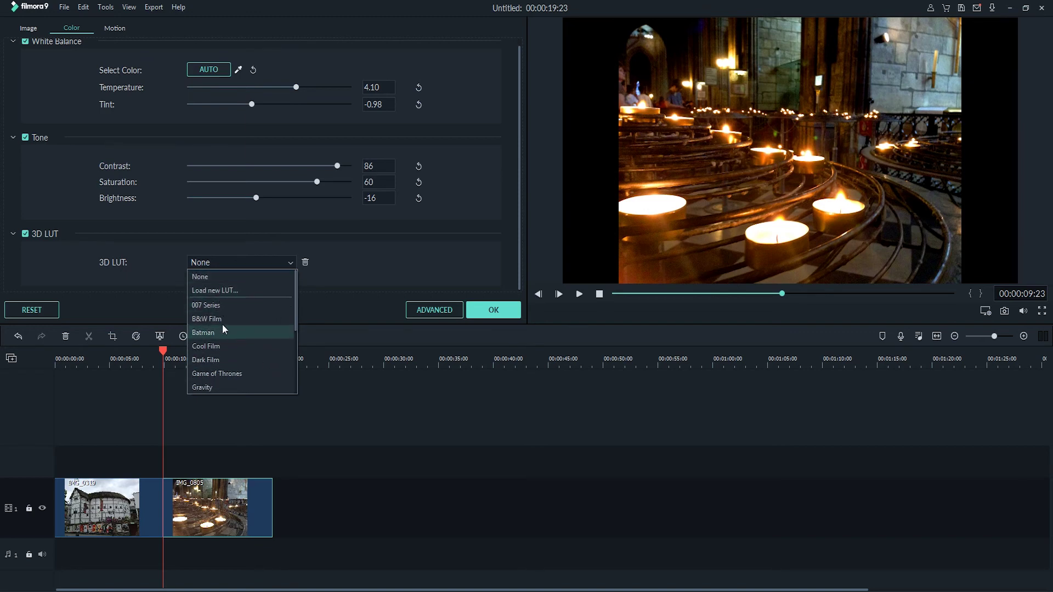
click(216, 335)
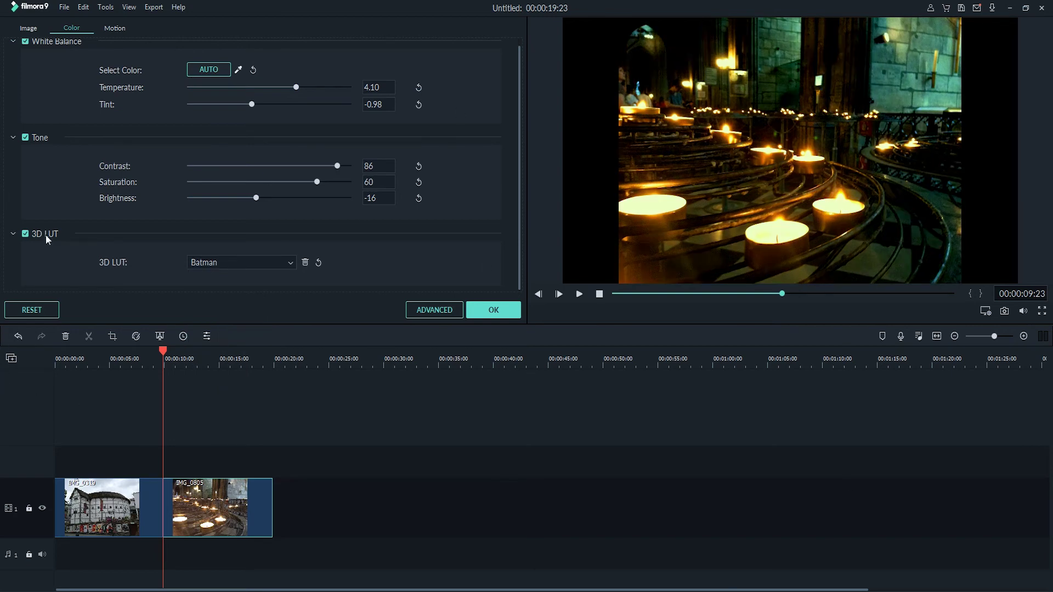
click(25, 234)
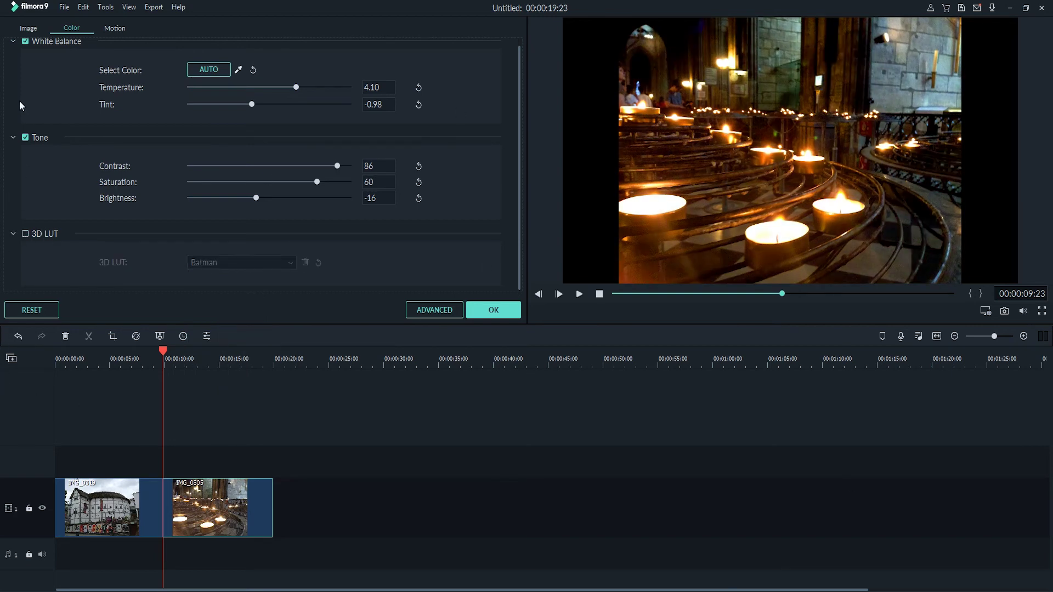
- Compare the tone adjustments before and after, leave them on, and confirm with OK
click(24, 138)
click(25, 138)
click(25, 138)
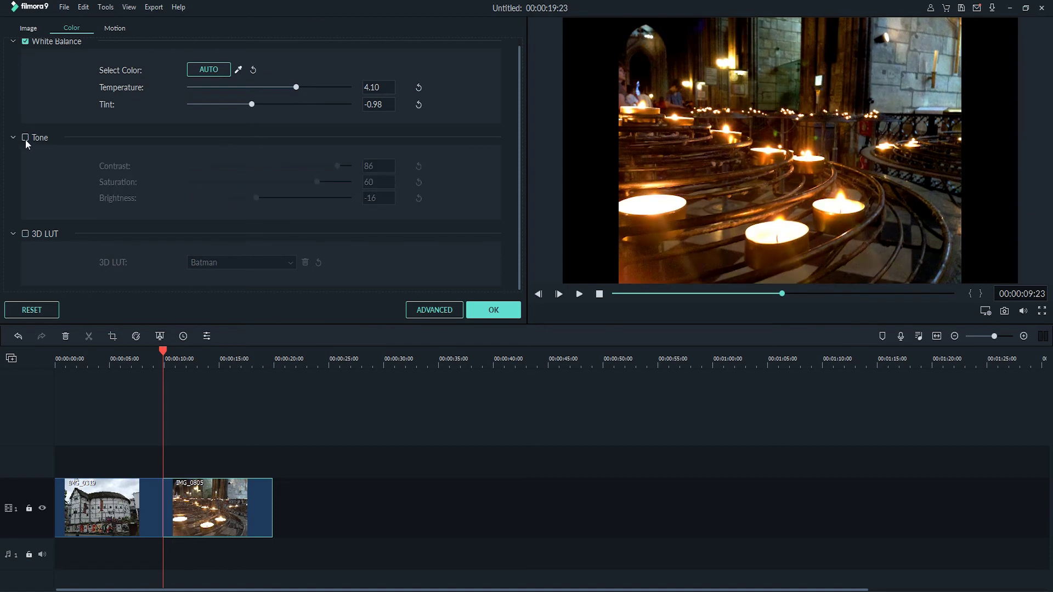
click(25, 138)
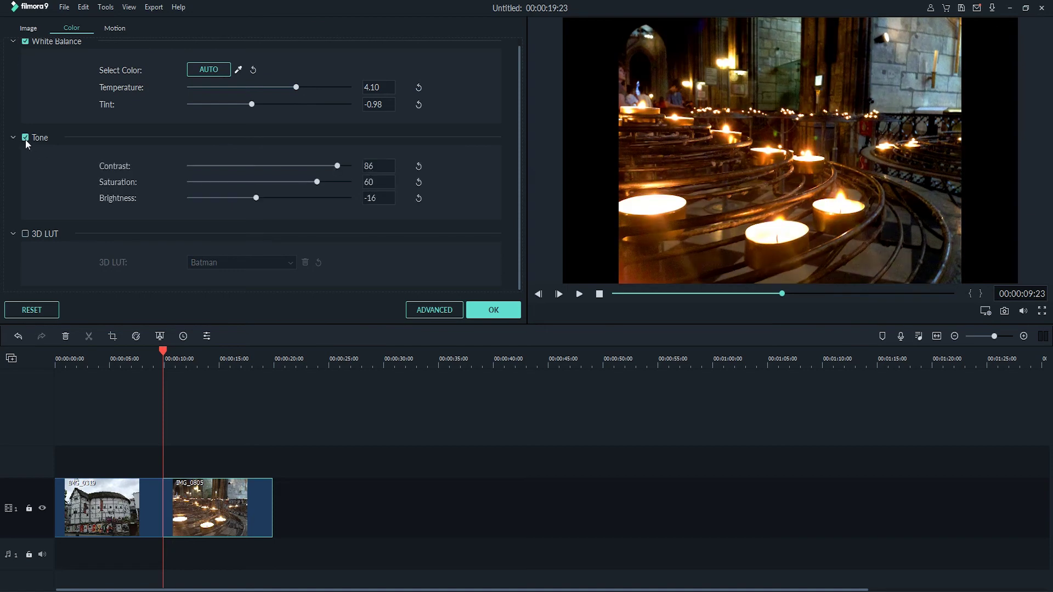
click(486, 309)
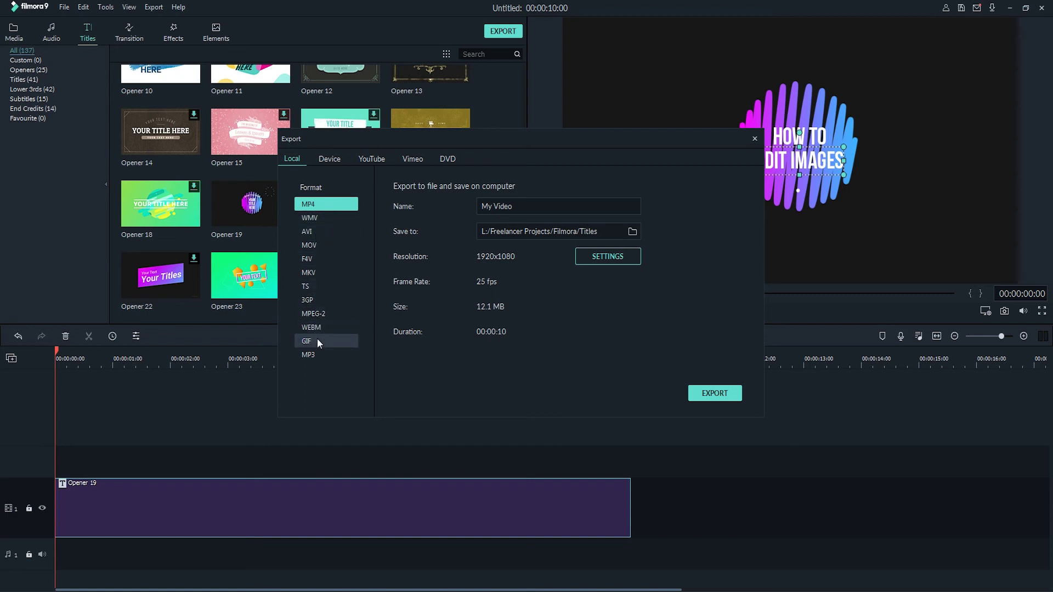
- Name the MP4 export file 'Video' and open its detailed encoding settings
click(543, 205)
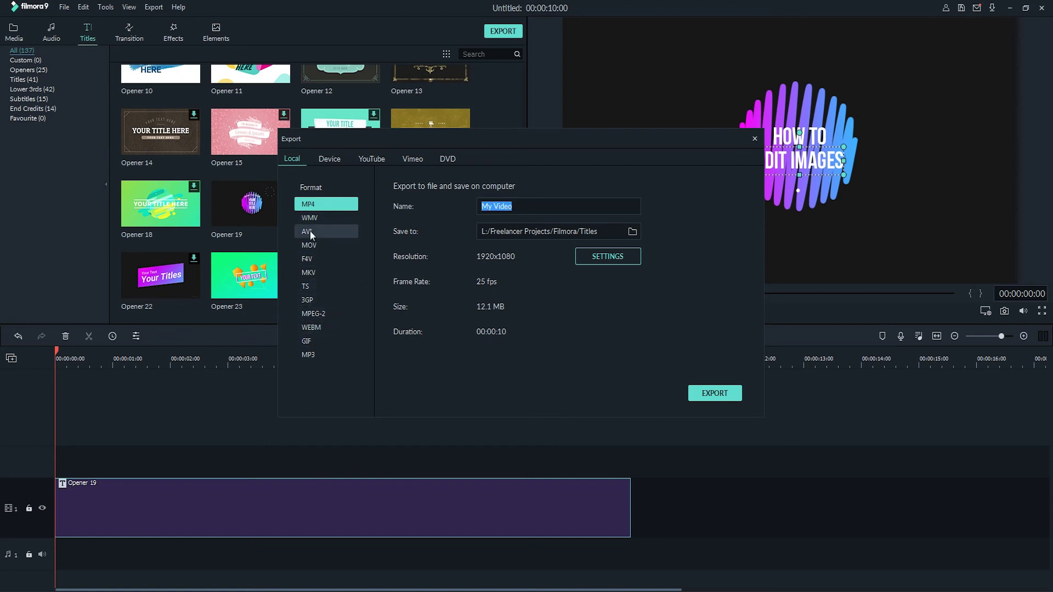
text(Video)
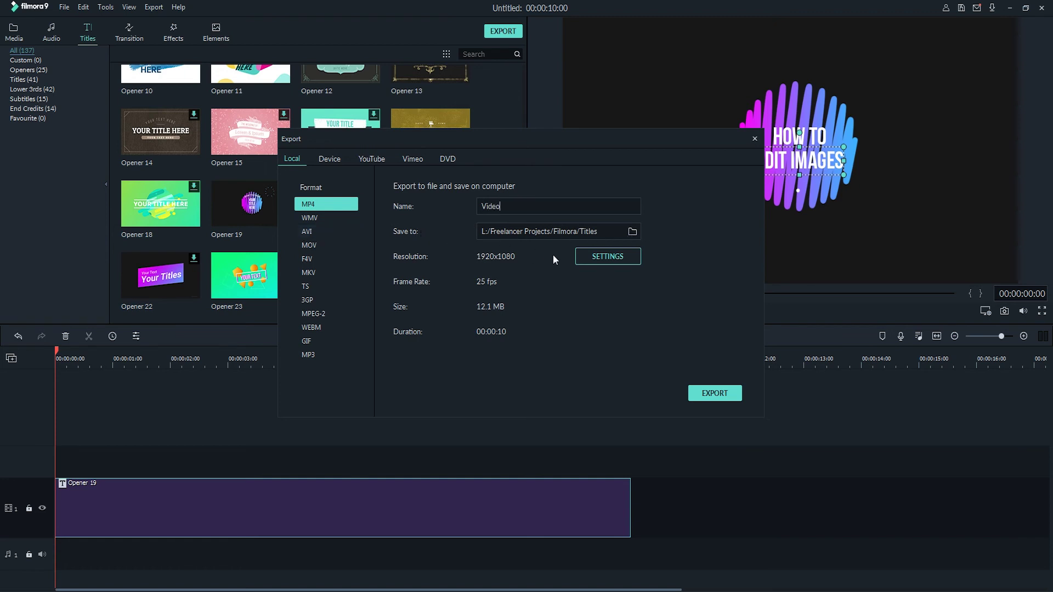
click(594, 259)
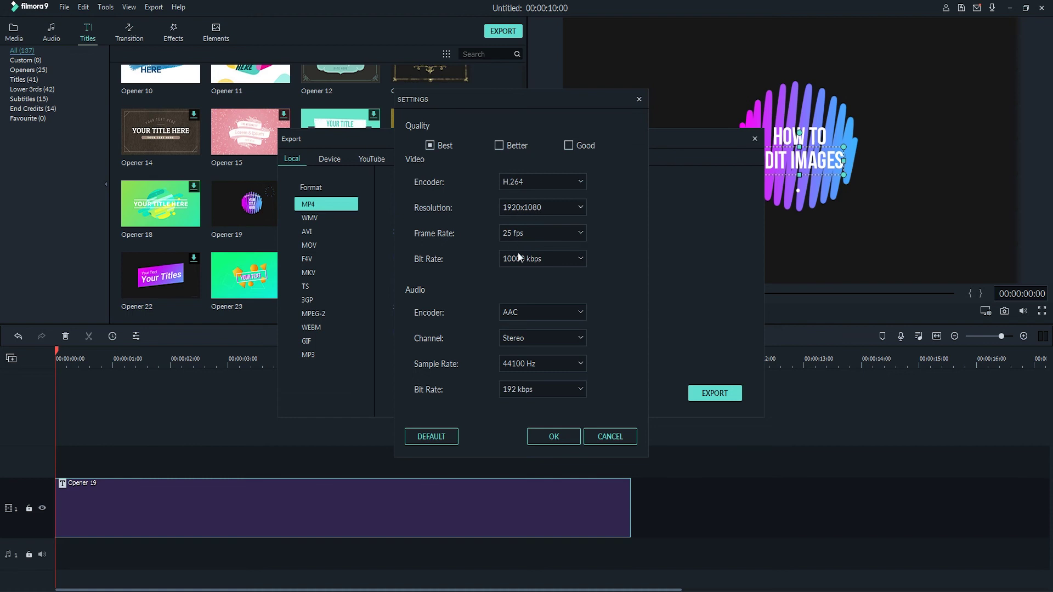
- Accept the encoding settings, look through the Device, YouTube and Vimeo options, then return to Local export
click(550, 436)
click(328, 161)
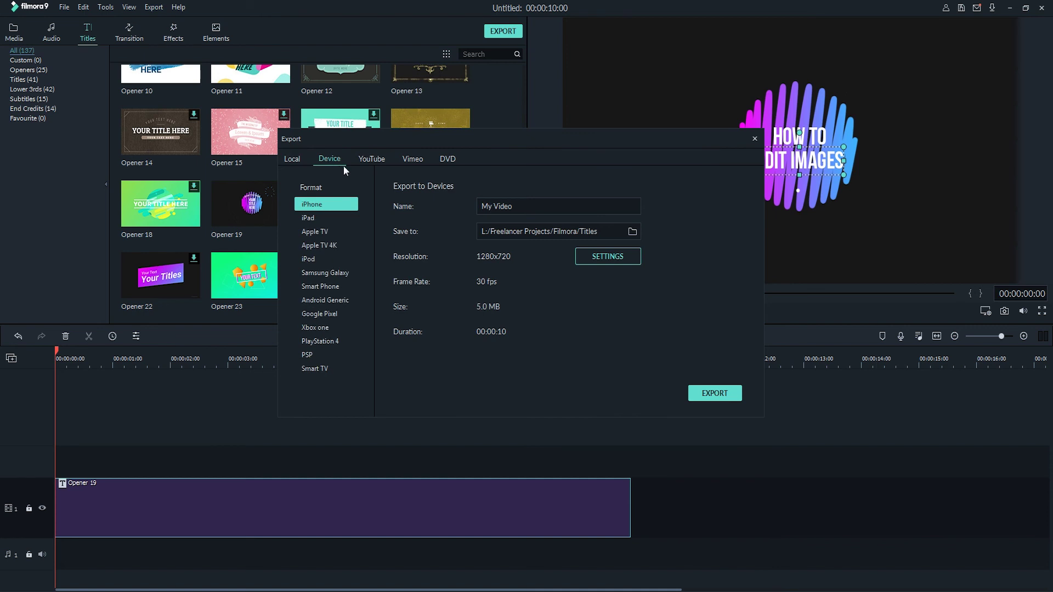
click(369, 158)
click(415, 159)
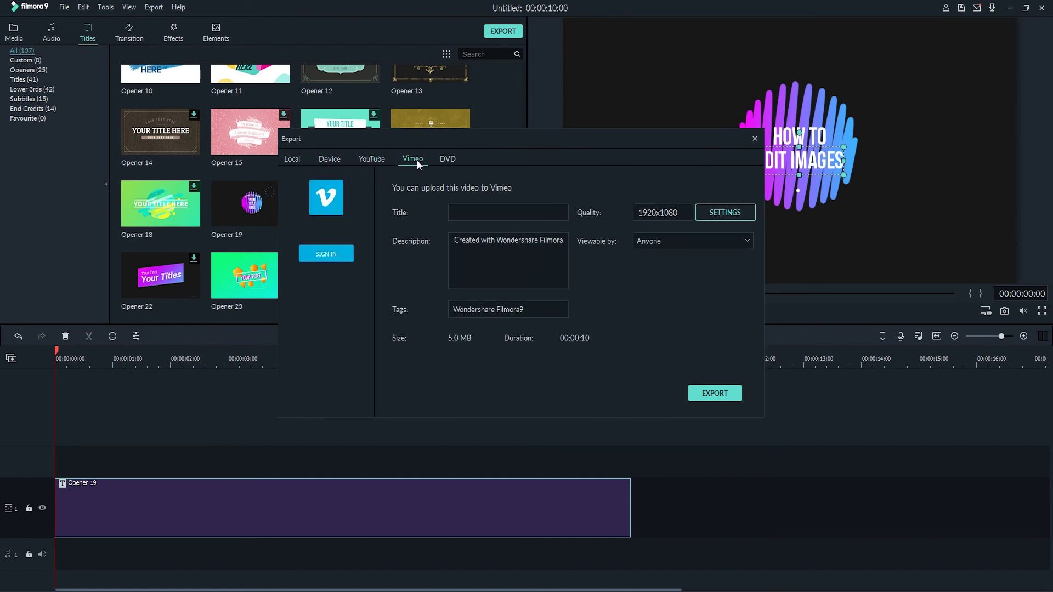
click(293, 159)
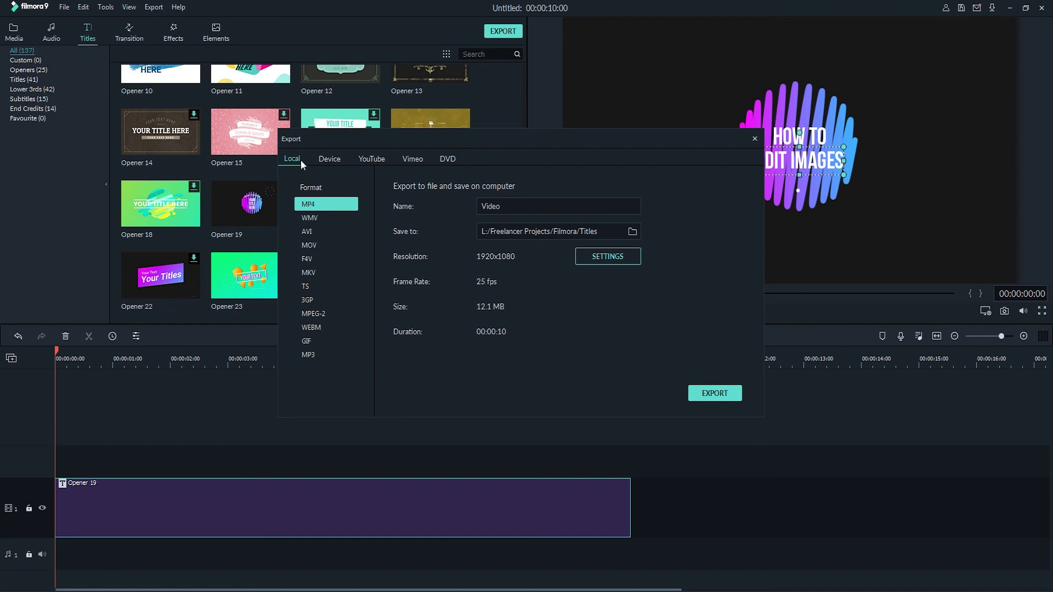
- Start rendering the project to Video.mp4
click(704, 392)
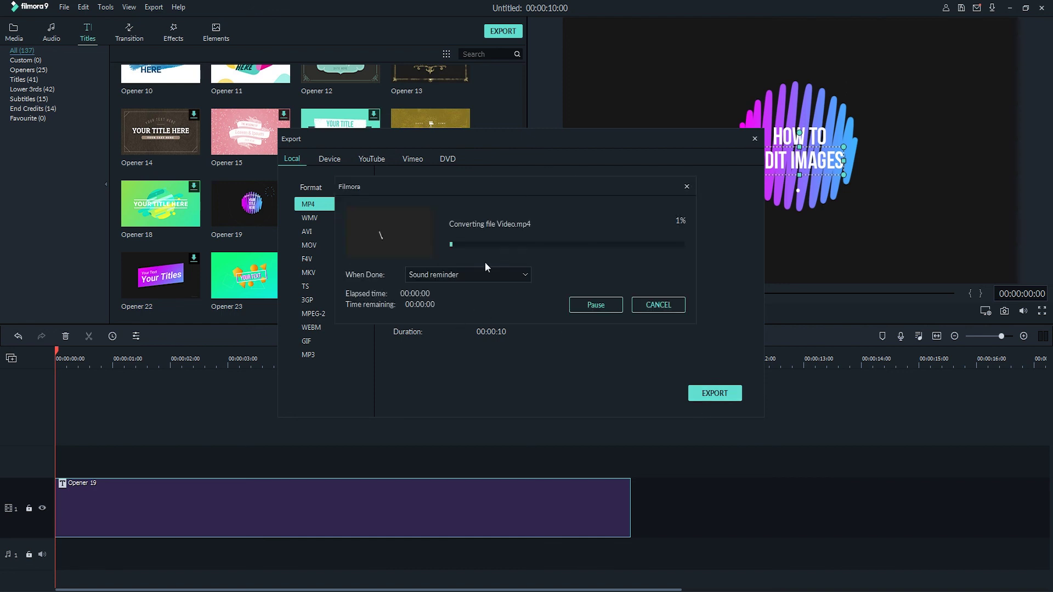